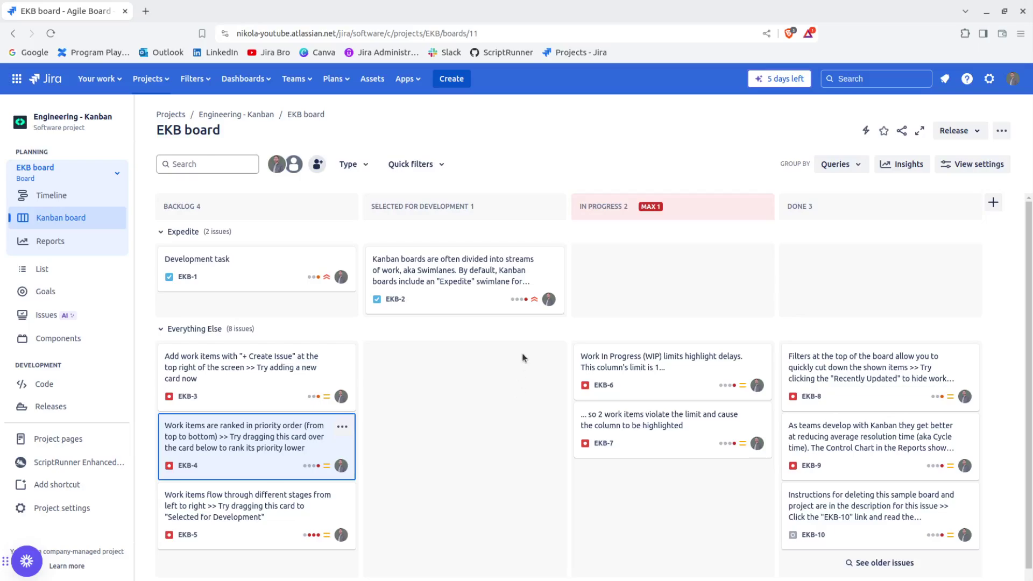
Step: Open EKB-2 and generate its AI summary, reviewing the swimlane, status-move and high-priority notes
click(449, 274)
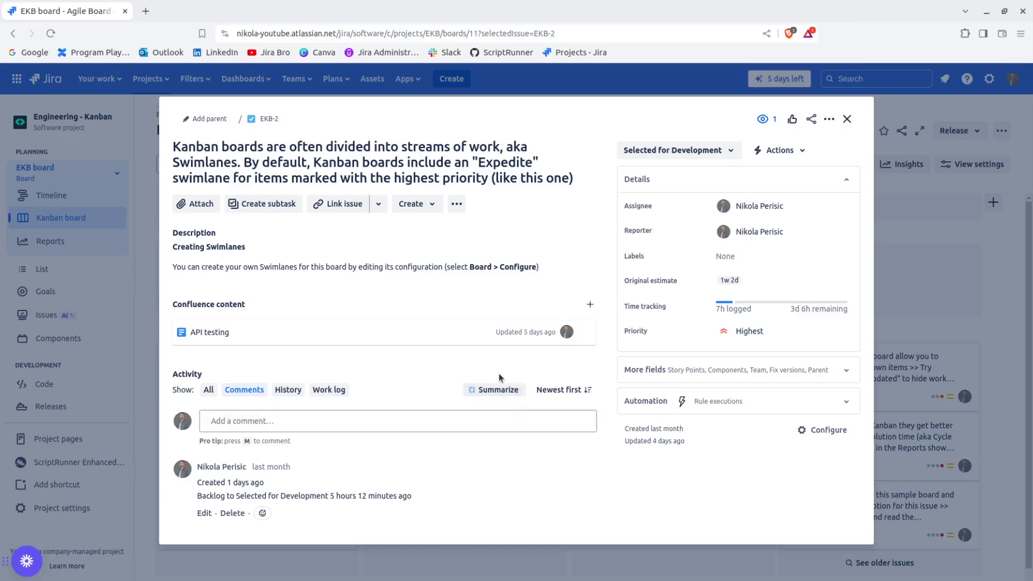
click(520, 396)
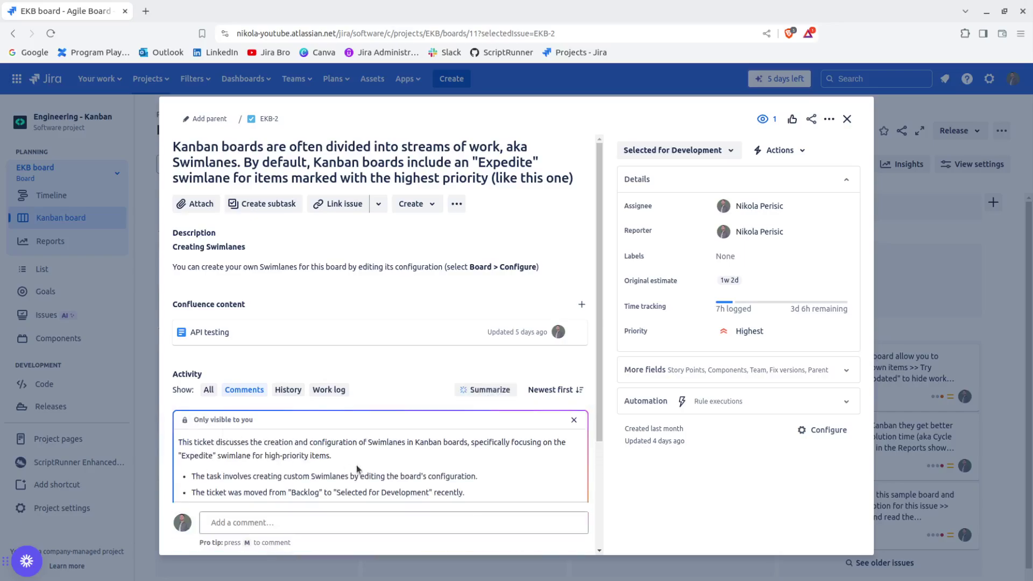
scroll(361, 465, down, 1)
scroll(385, 408, up, 2)
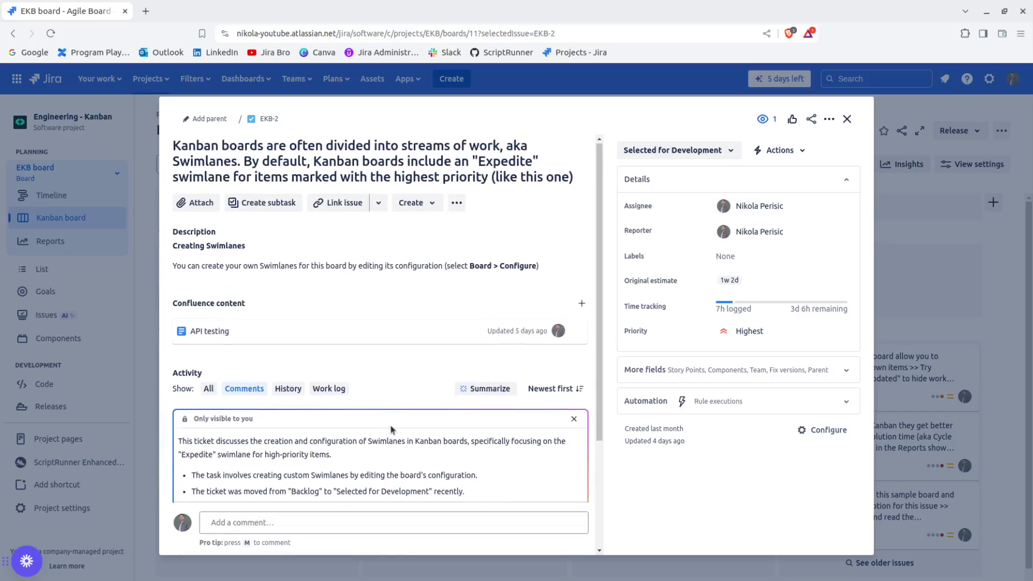
scroll(409, 385, down, 4)
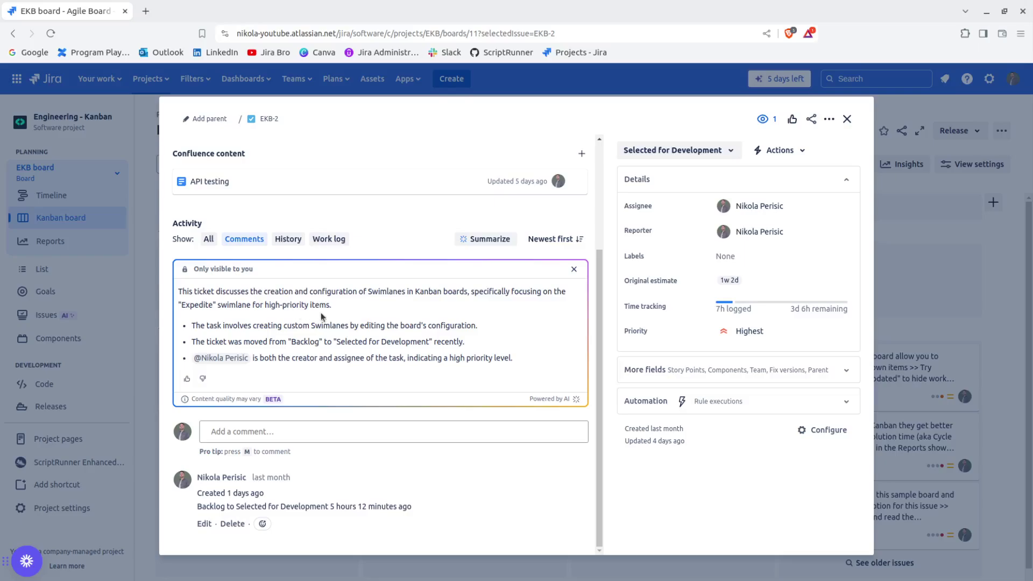
scroll(331, 316, up, 3)
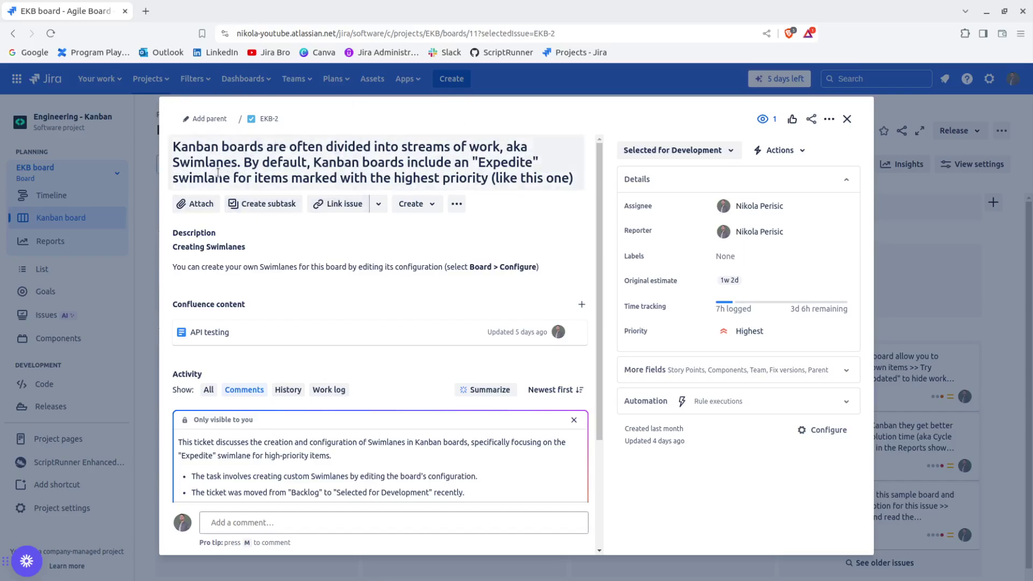
scroll(413, 305, down, 3)
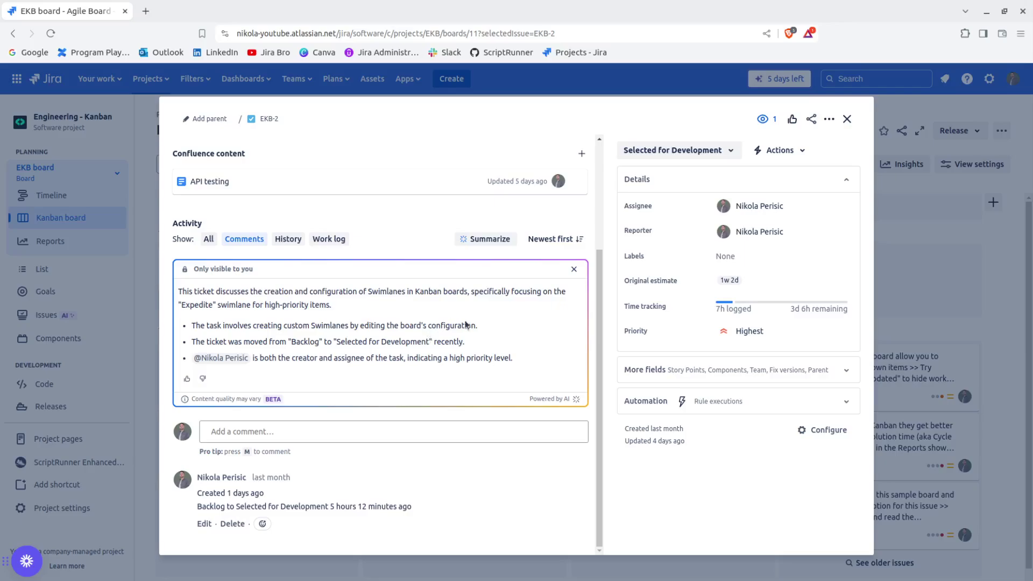
scroll(564, 305, up, 2)
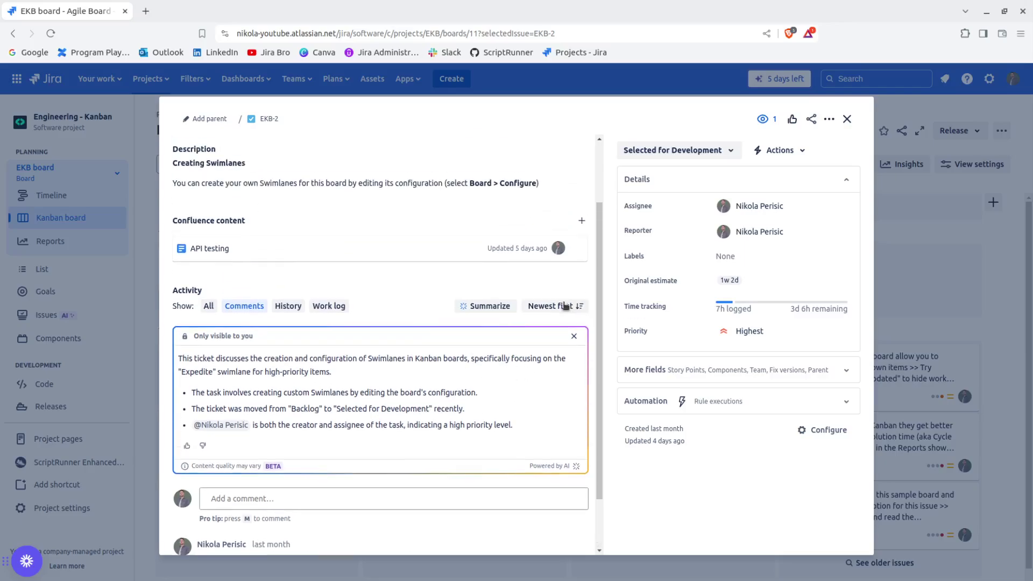
Step: Dismiss EKB-2's summary, close the issue, and generate an AI summary for EKB-4
click(573, 336)
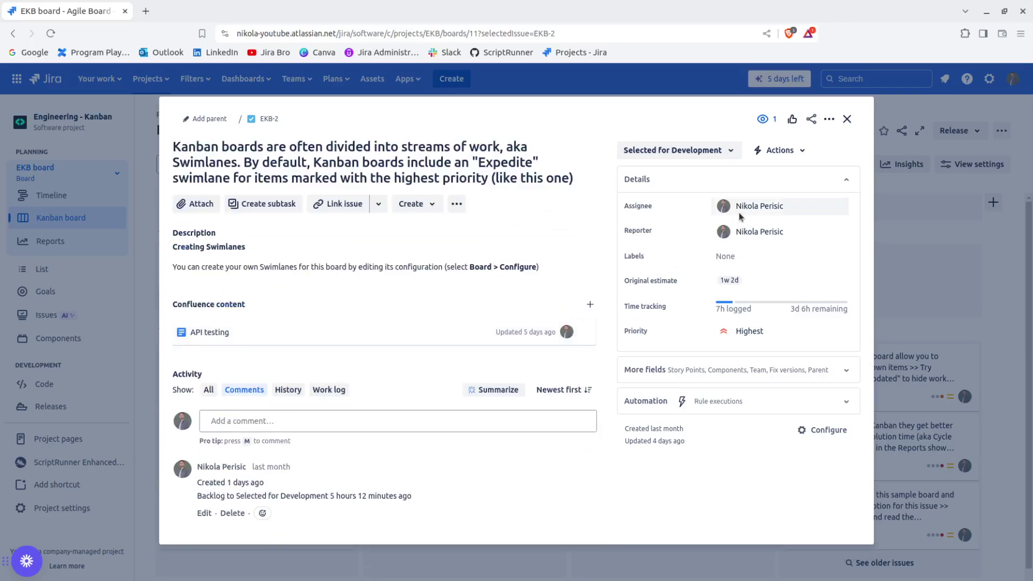
click(847, 119)
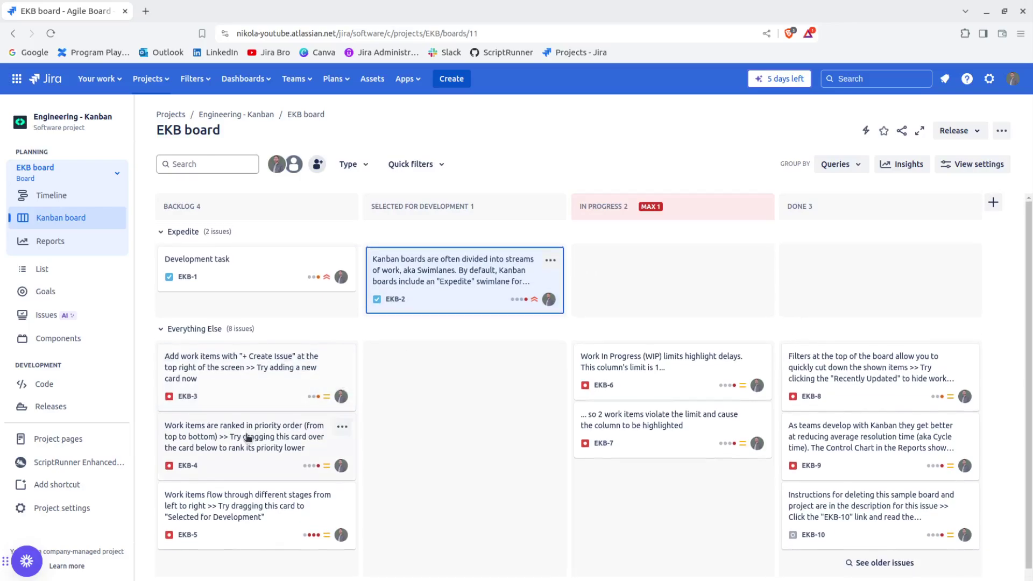
click(272, 417)
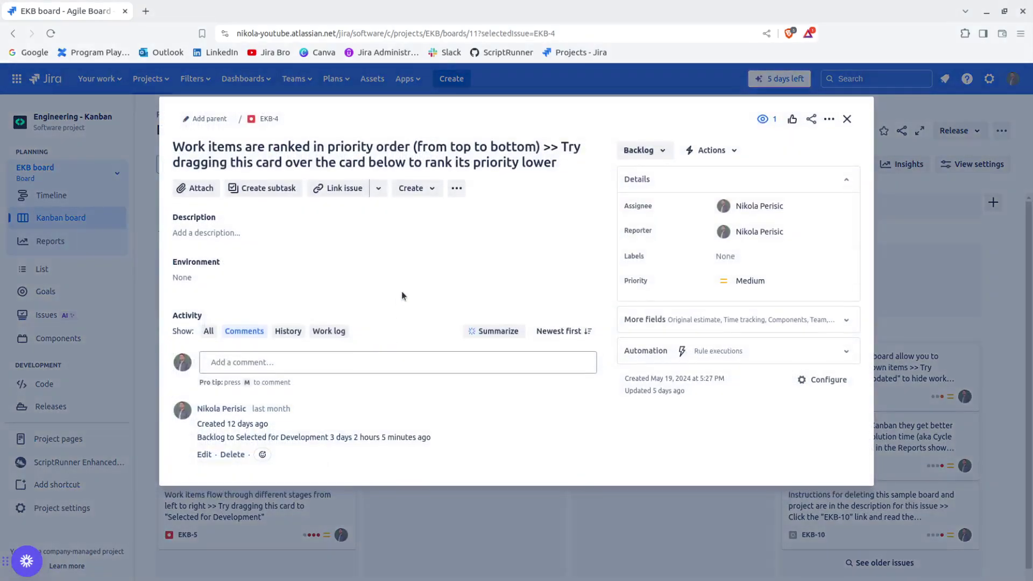
click(495, 331)
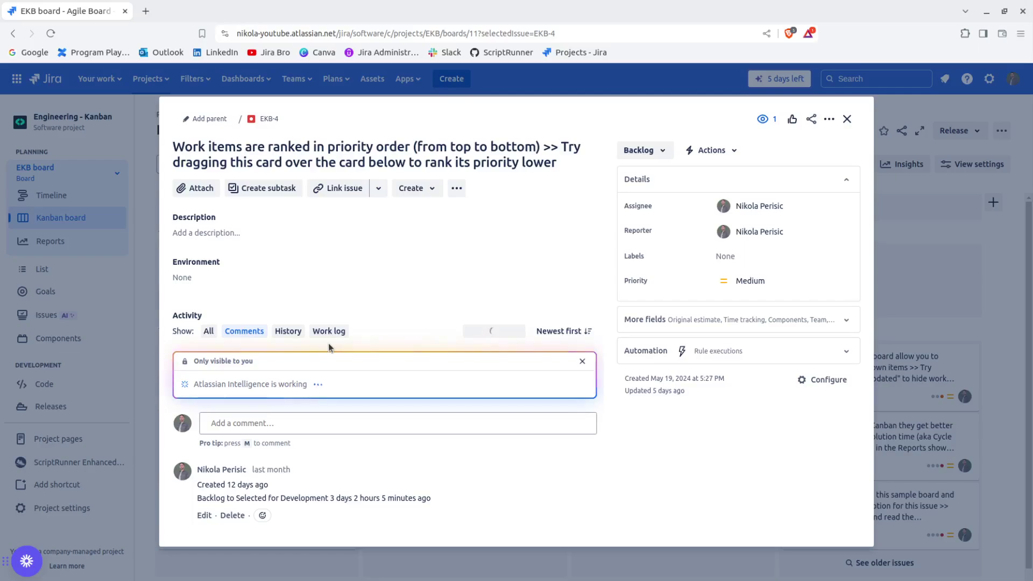
scroll(264, 373, down, 2)
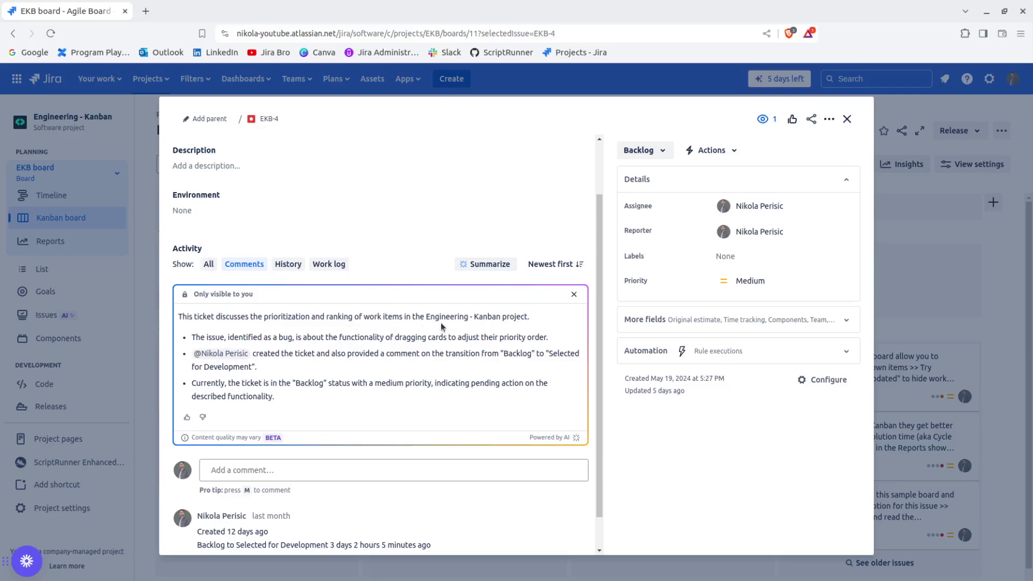
Step: Read EKB-4's summary, highlighting the Backlog to Selected for Development transition wording
scroll(516, 350, up, 2)
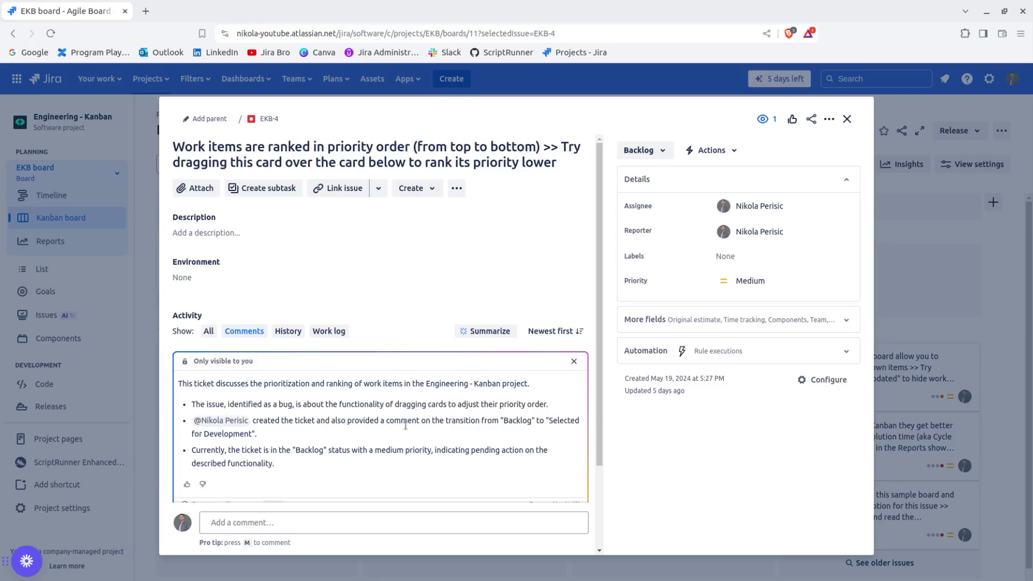
drag(504, 424, 545, 425)
scroll(492, 437, down, 2)
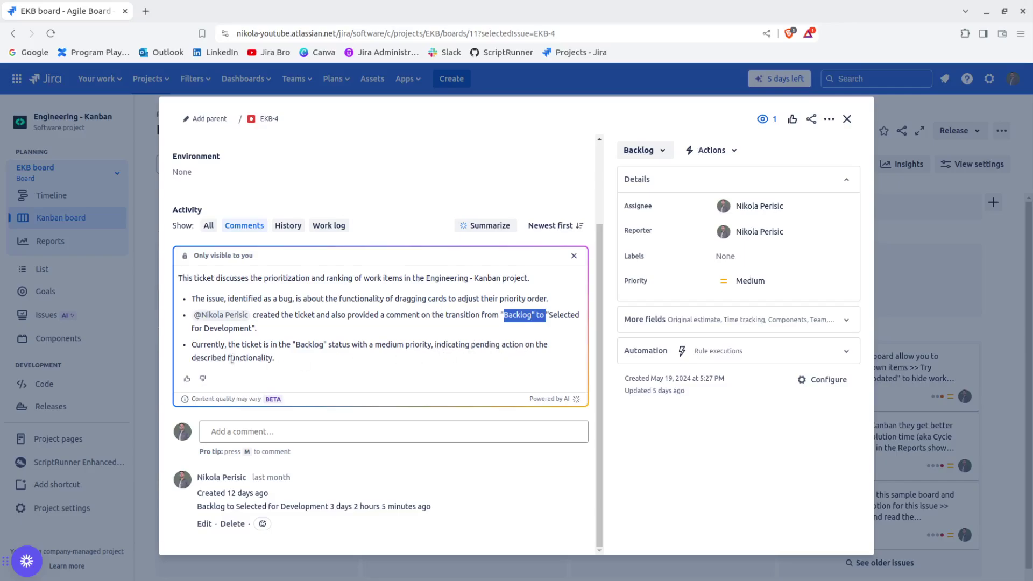
Step: Close EKB-4 and generate an AI summary for the EKB-6 WIP-limit issue
click(847, 119)
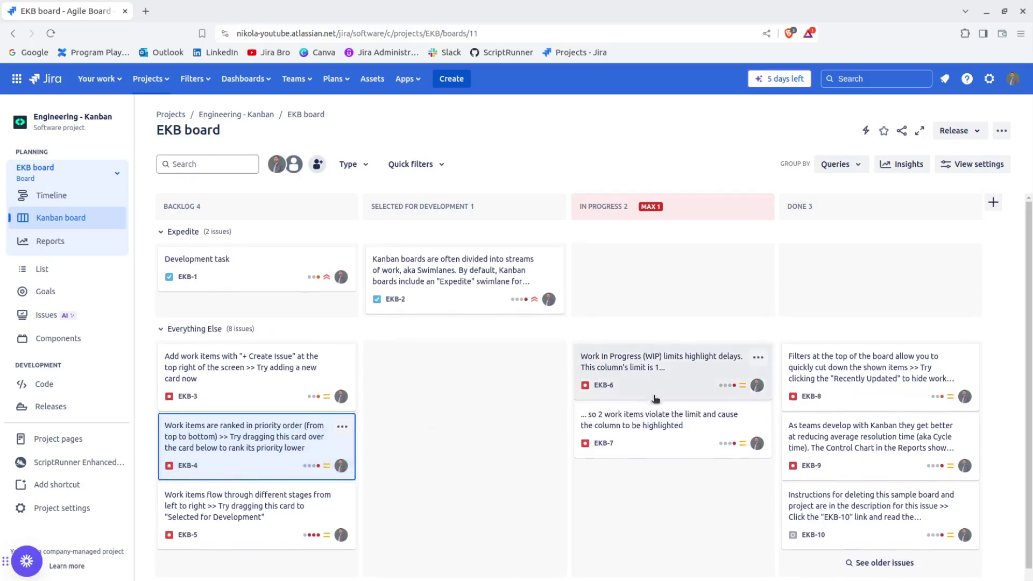
click(618, 371)
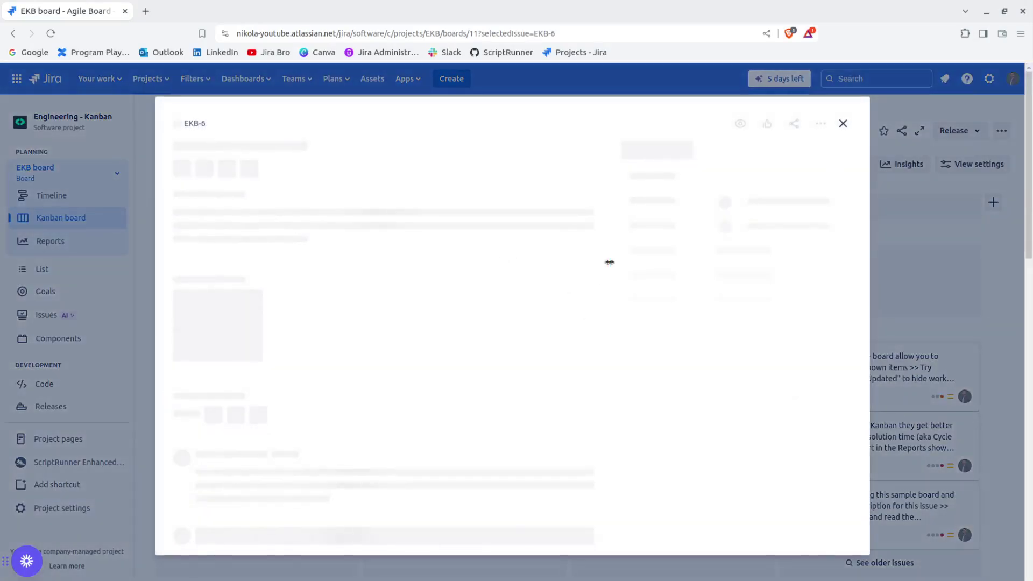
click(495, 331)
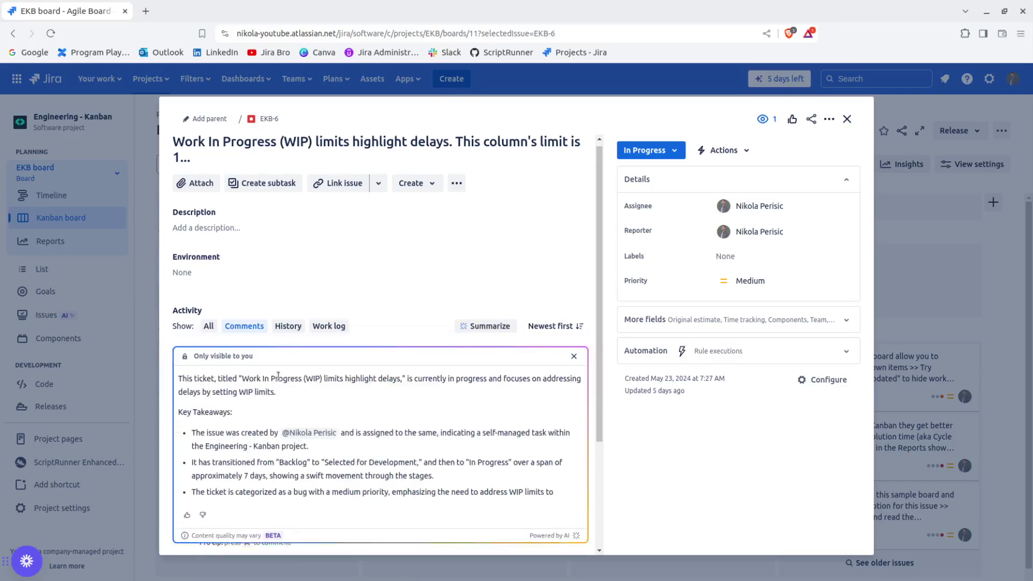
Step: Review EKB-6's Key Takeaways, briefly highlighting the roughly 7-day move to In Progress
scroll(317, 431, down, 3)
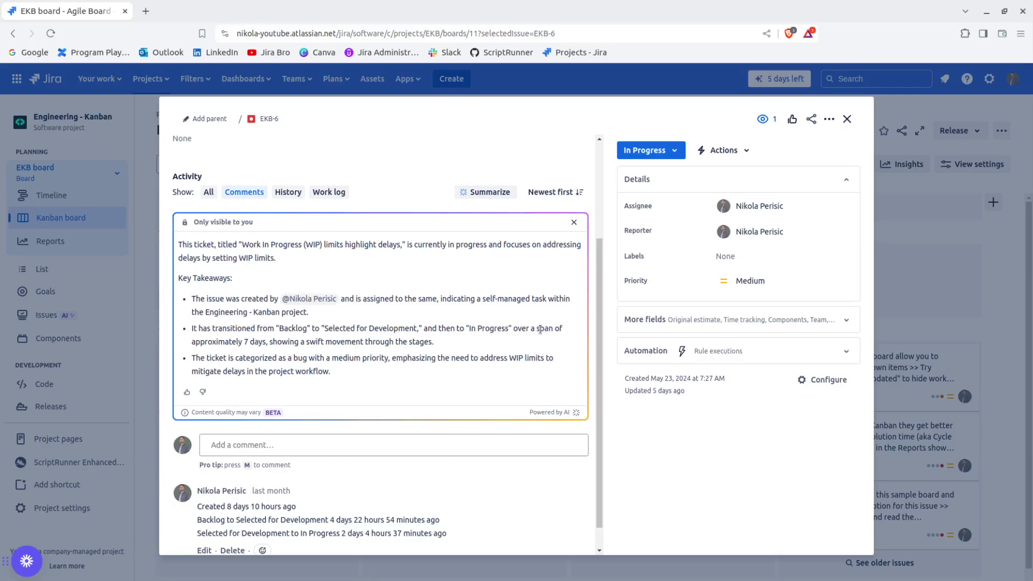
drag(238, 342, 281, 342)
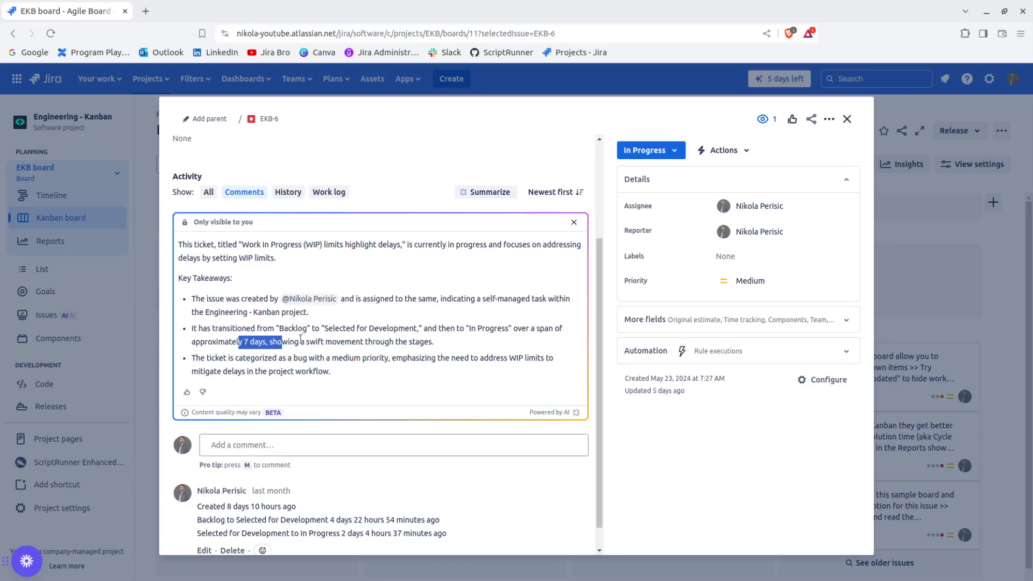
click(300, 357)
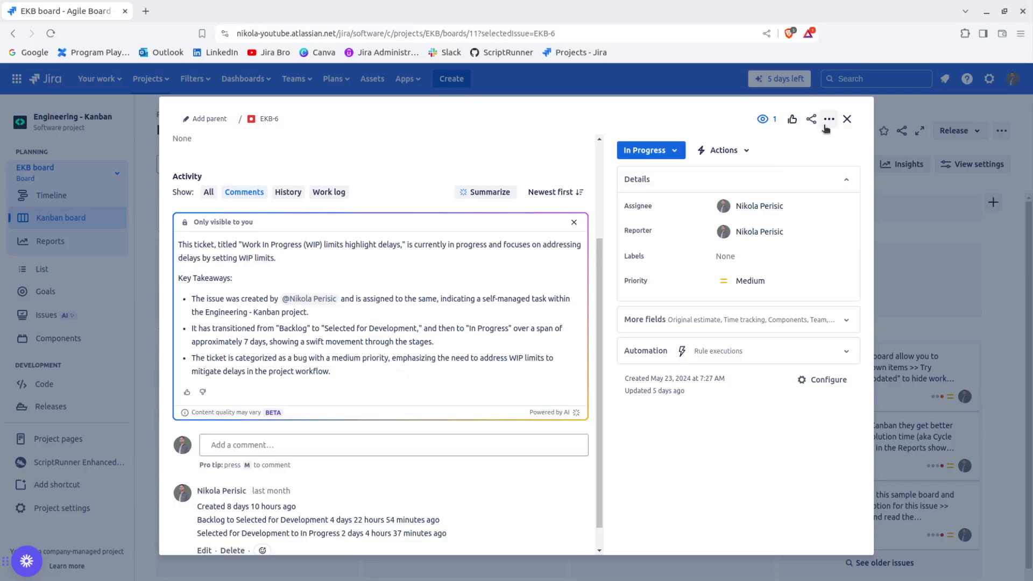
Step: Close EKB-6 and generate an AI summary for EKB-9 from the Done column
click(847, 119)
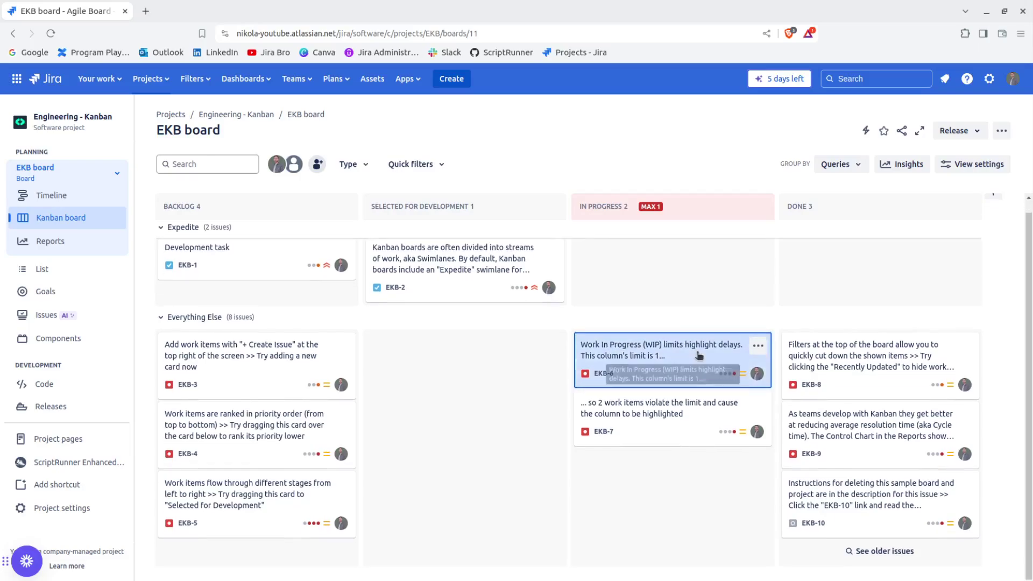
click(866, 426)
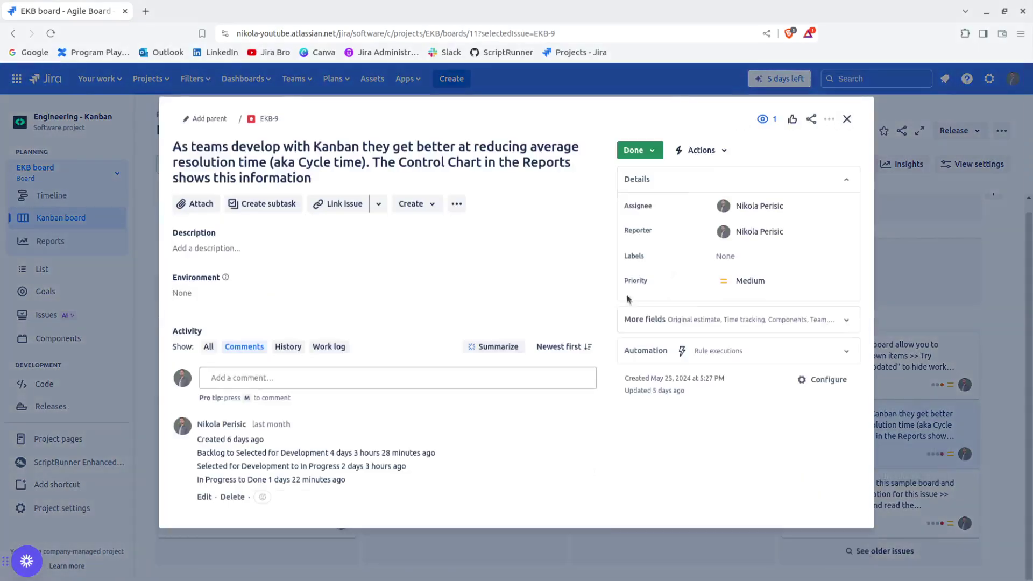
click(493, 347)
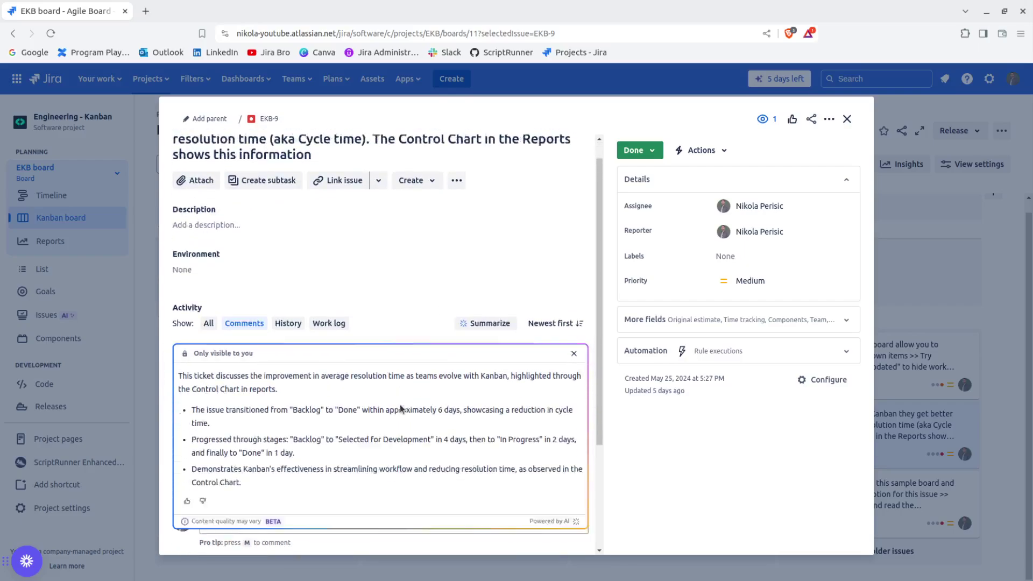
scroll(399, 407, down, 3)
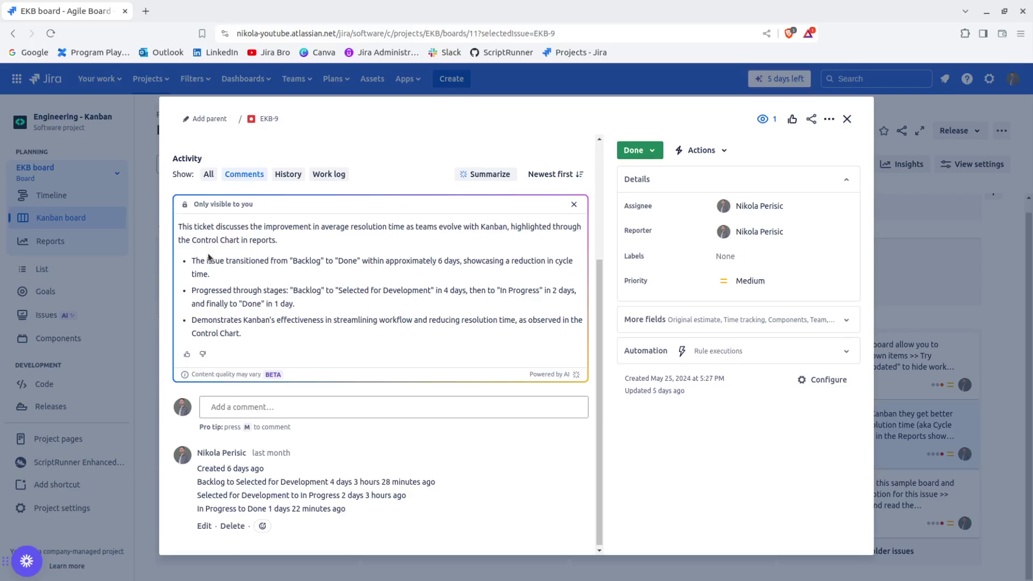
drag(202, 240, 315, 253)
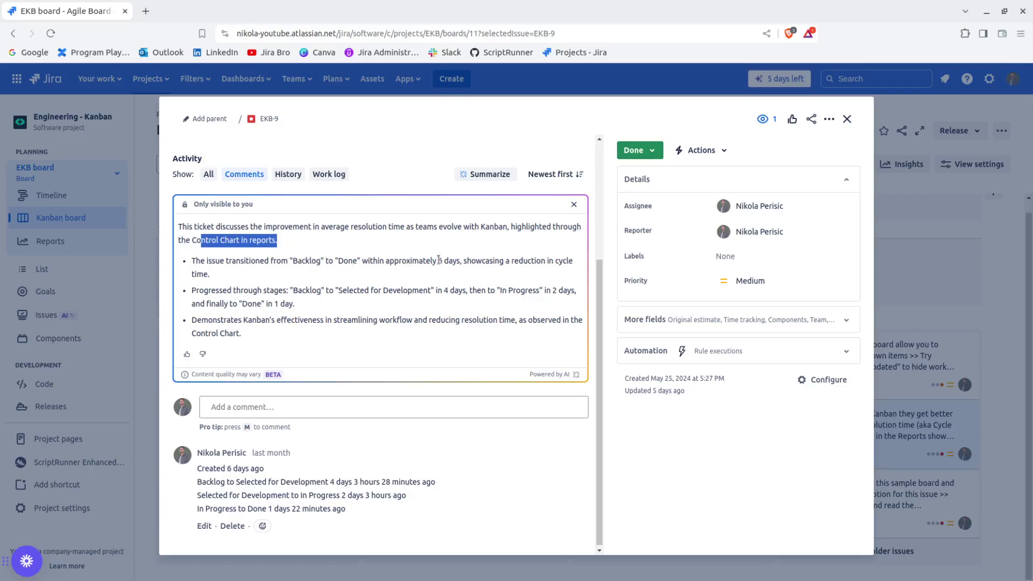
drag(438, 261, 463, 257)
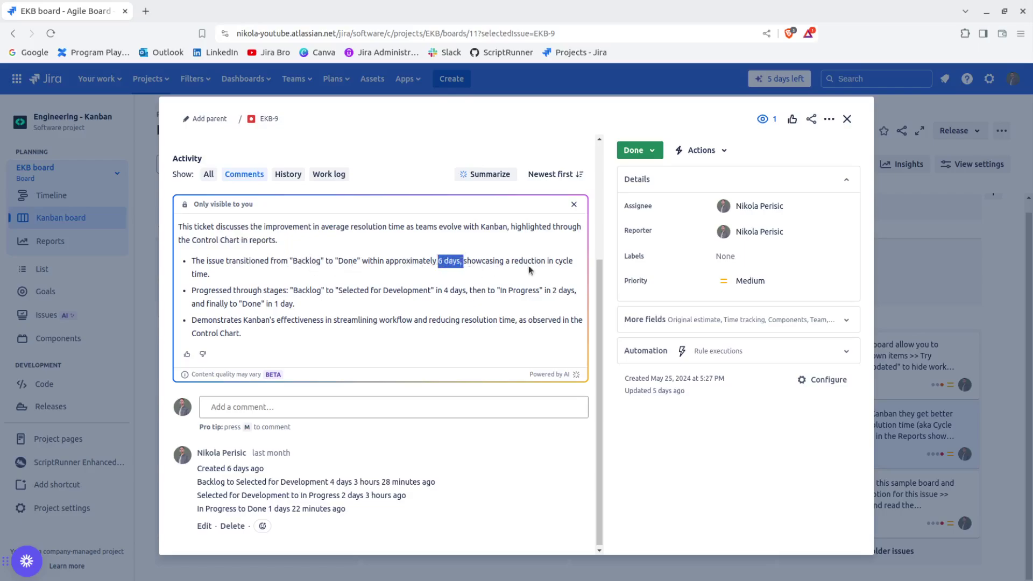
drag(197, 275, 191, 275)
drag(454, 291, 546, 290)
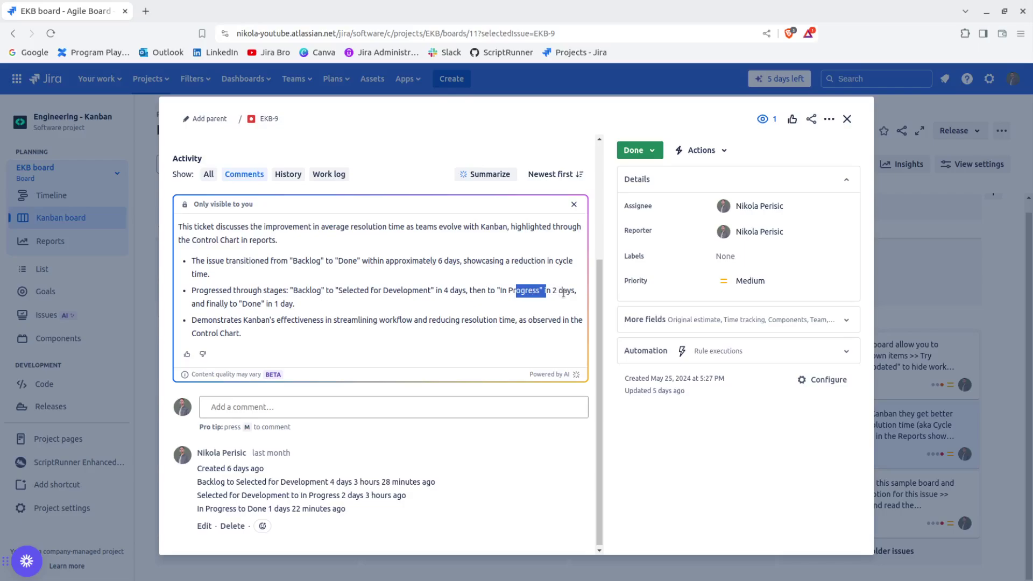
drag(263, 304, 328, 304)
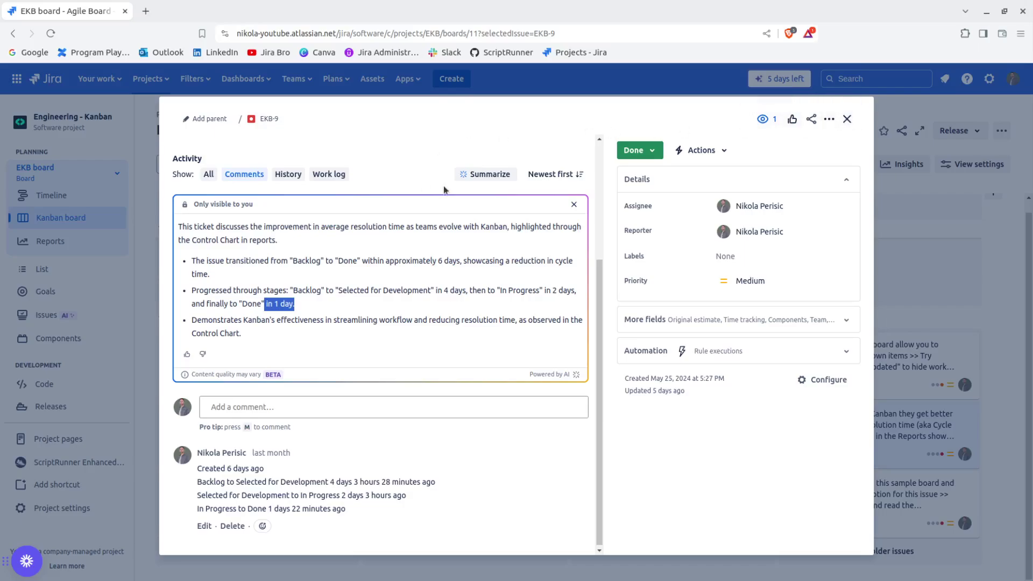
Step: Close the EKB-9 issue modal, leaving EKB-9 in the board's Done column
click(847, 118)
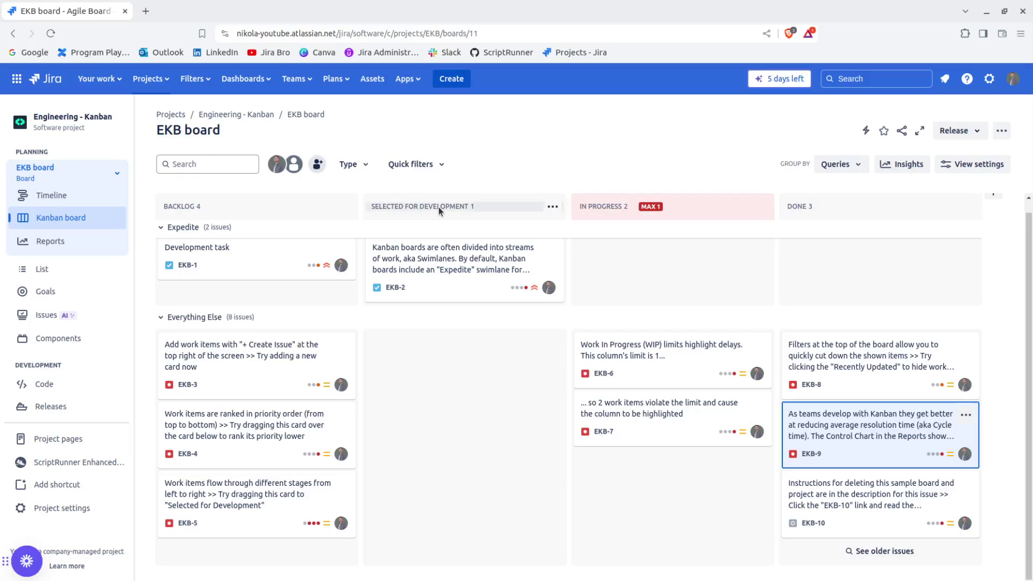